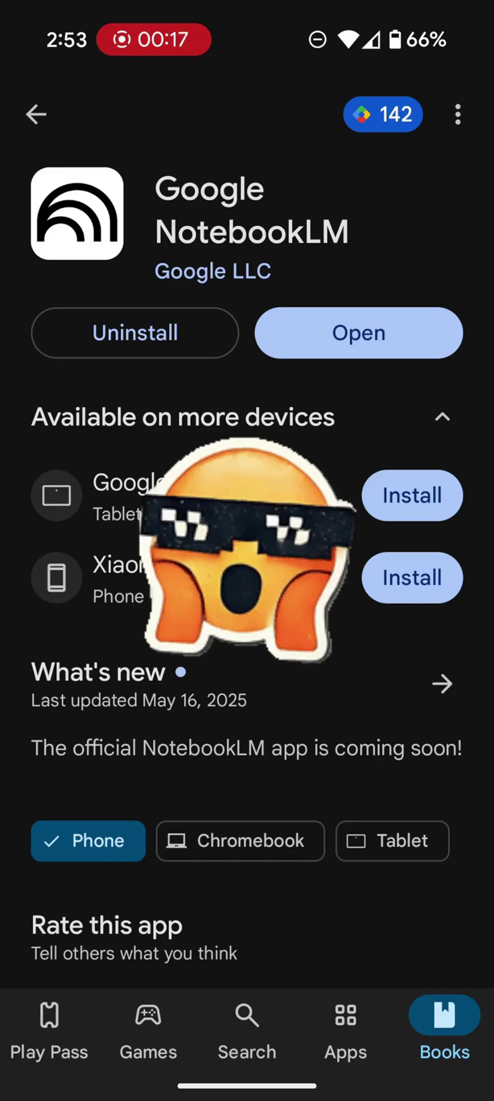
Launch NotebookLM and cycle the notebook list through Recent, Shared, Title, Downloaded, then Recent.
left_click(374, 324)
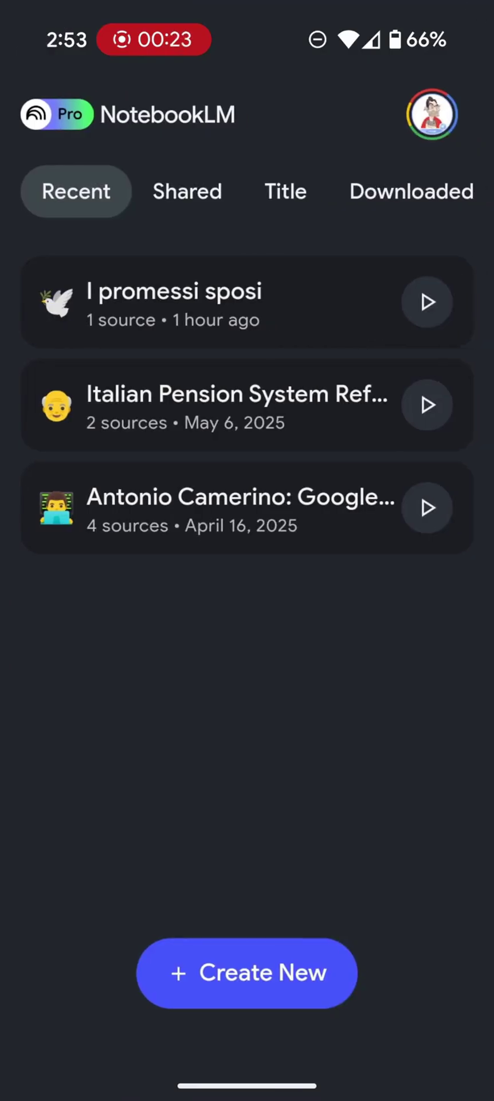
left_click(67, 195)
left_click(187, 191)
left_click(292, 192)
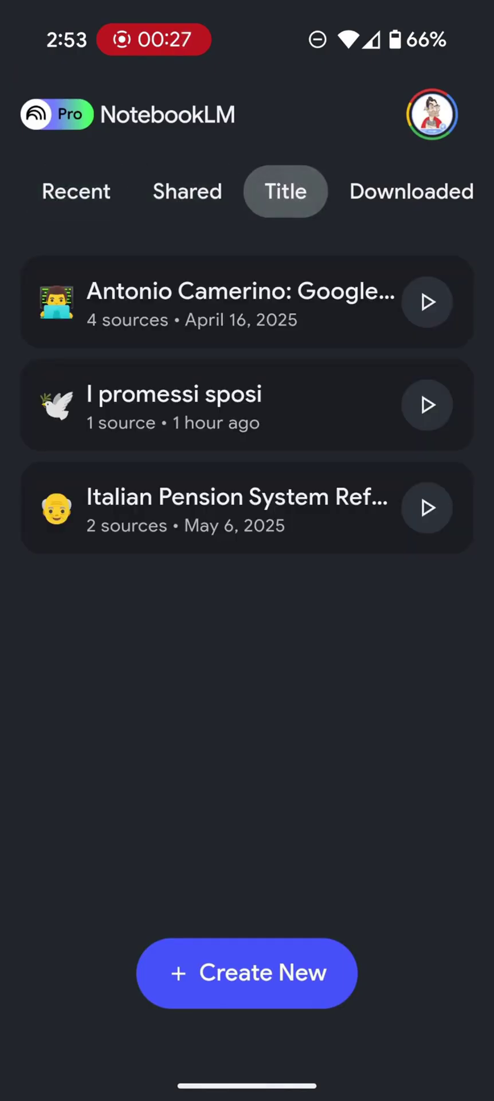
left_click(426, 194)
left_click(76, 191)
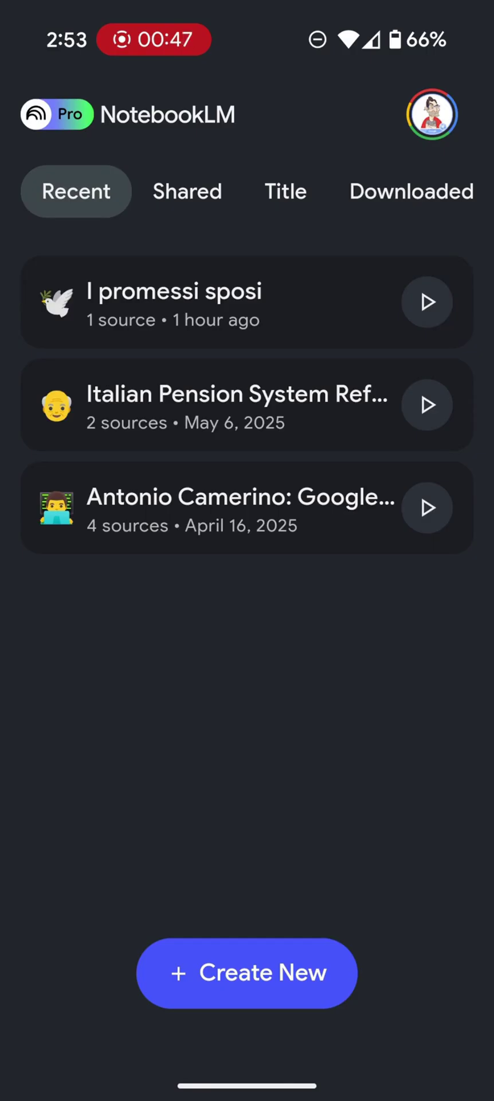
Start a new notebook with MANZONI-PROMESSI SPOSI.pdf as its PDF source, then return home.
left_click(247, 974)
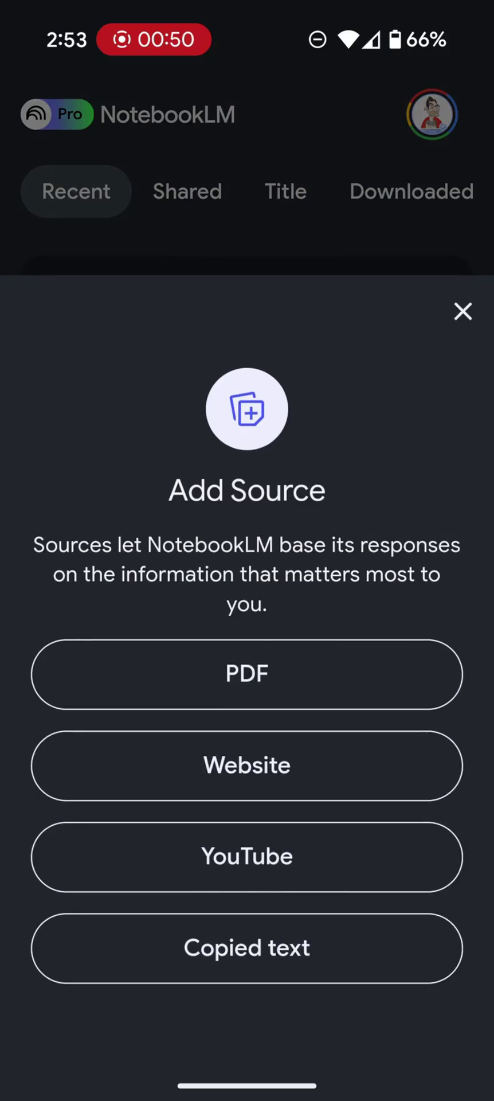
left_click(283, 663)
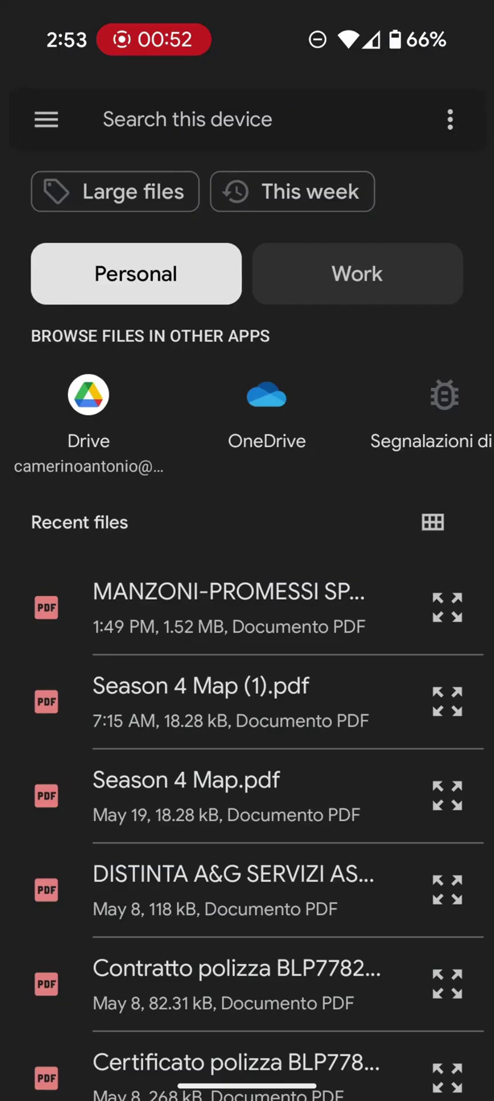
left_click(237, 615)
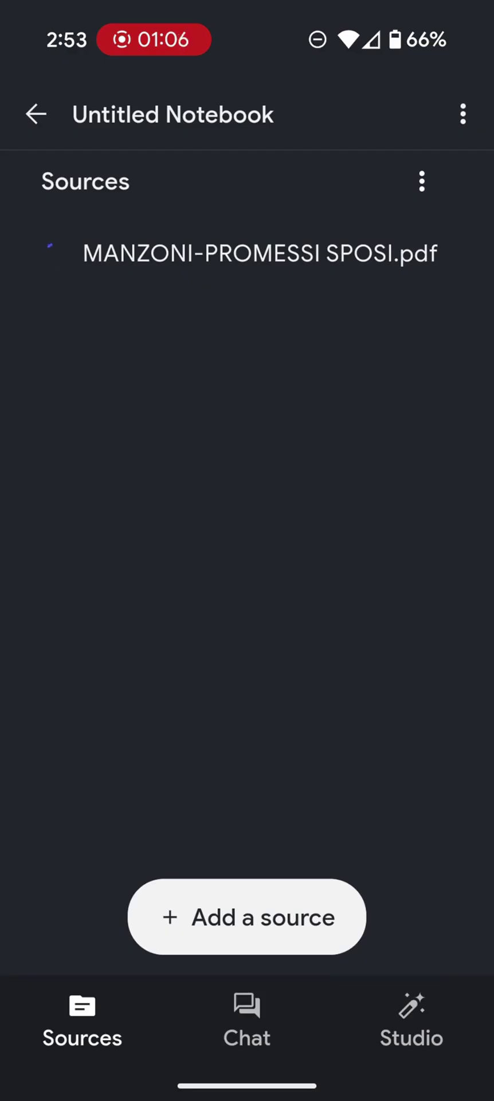
left_click_drag(491, 585, 443, 585)
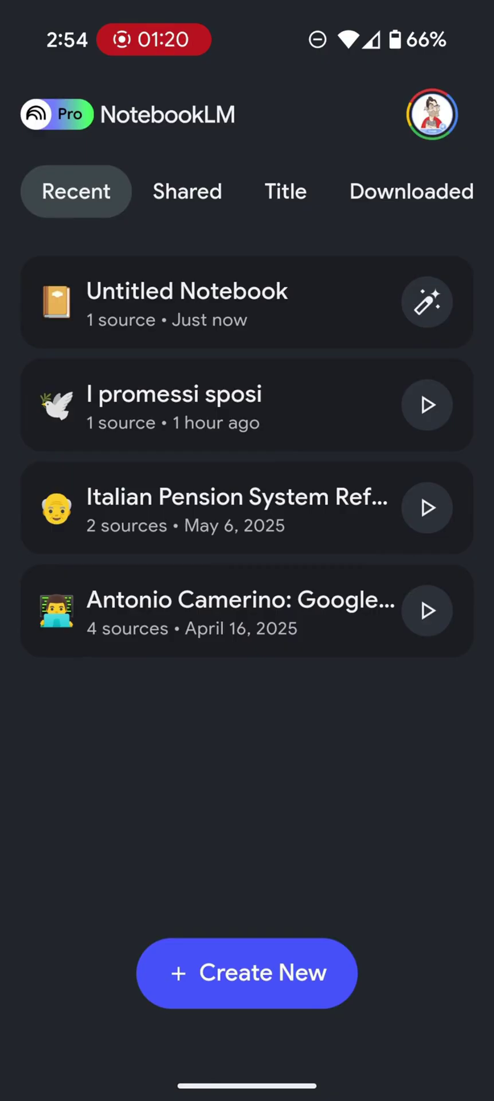
Open the I promessi sposi notebook and scroll through its summary of characters and themes.
left_click(174, 405)
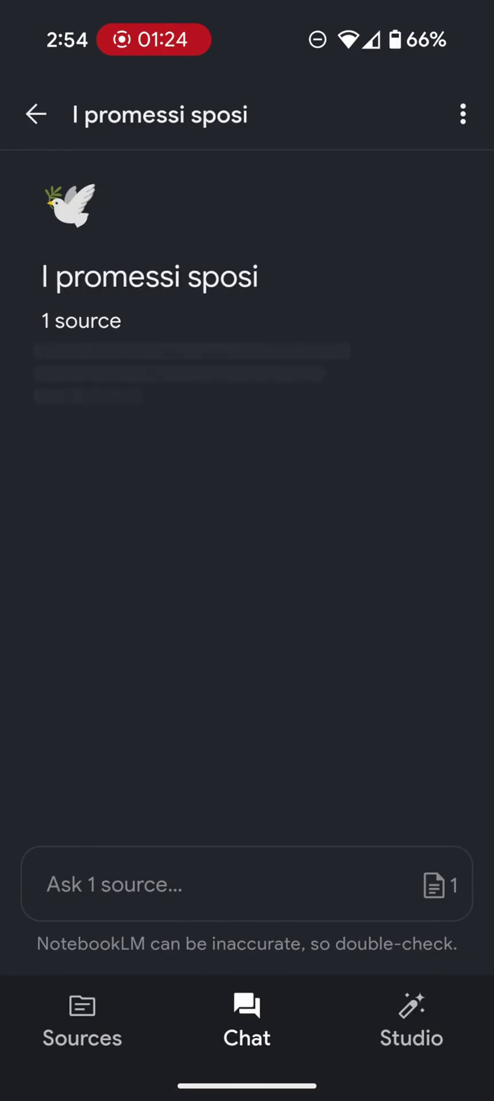
scroll(419, 669, "down", 5)
scroll(420, 669, "up", 2)
scroll(419, 669, "up", 10)
scroll(423, 793, "down", 3)
scroll(398, 692, "down", 5)
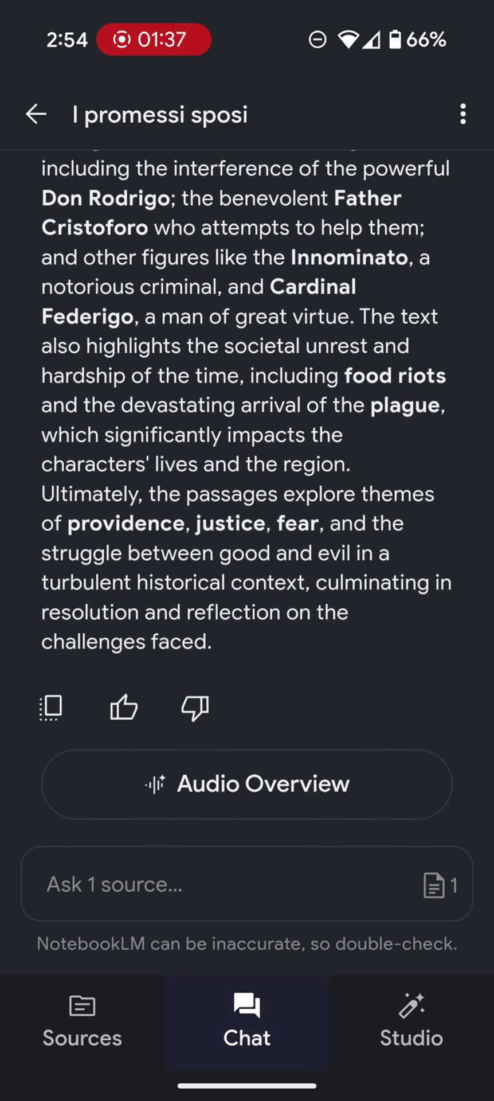
Ask the I promessi sposi source the question 'Who die?'.
left_click(172, 884)
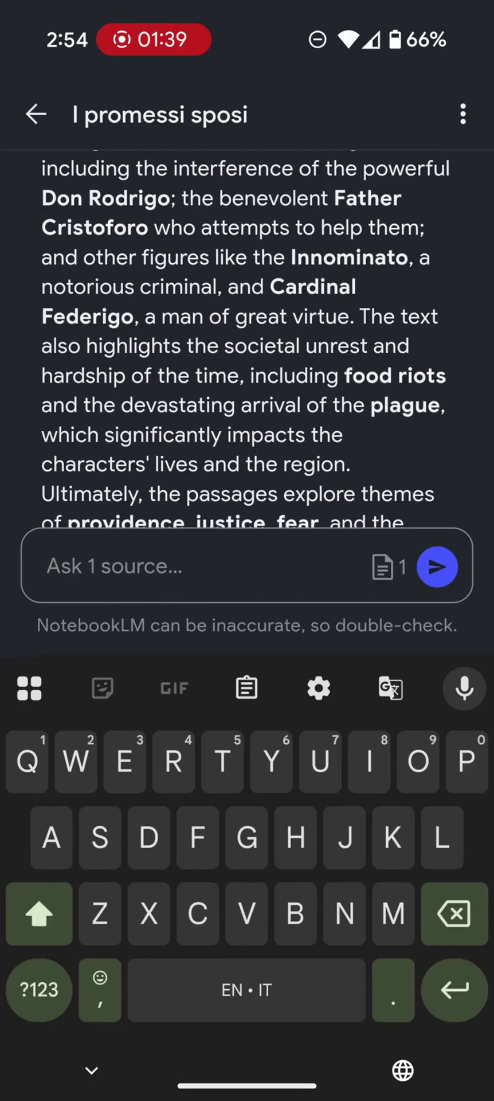
type("Who die?")
left_click(437, 567)
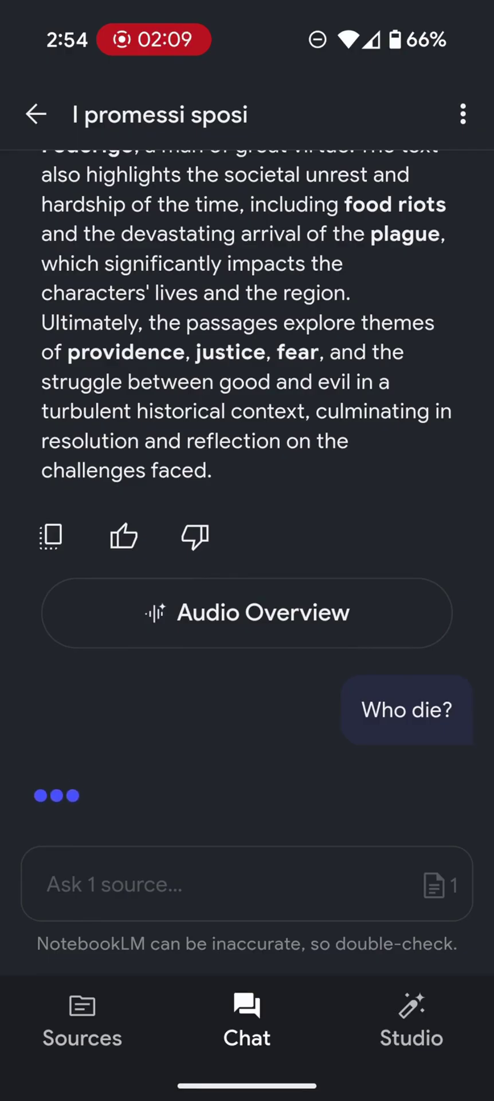
Read through the answer listing deaths from duels, riots, famine and plague.
left_click(388, 762)
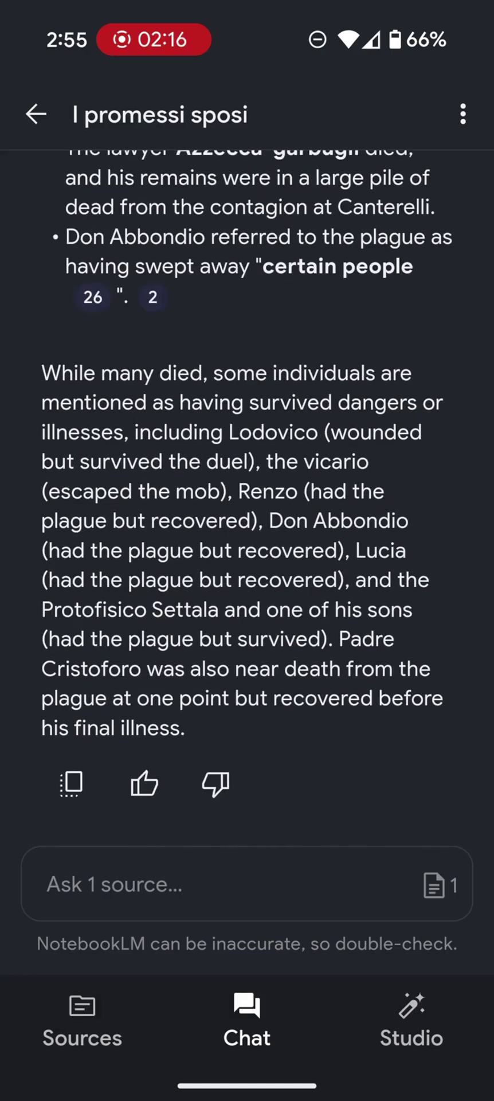
scroll(426, 579, "up", 15)
scroll(426, 579, "up", 10)
scroll(425, 598, "up", 10)
scroll(438, 573, "up", 10)
scroll(352, 652, "up", 10)
scroll(407, 736, "up", 1)
scroll(416, 688, "down", 5)
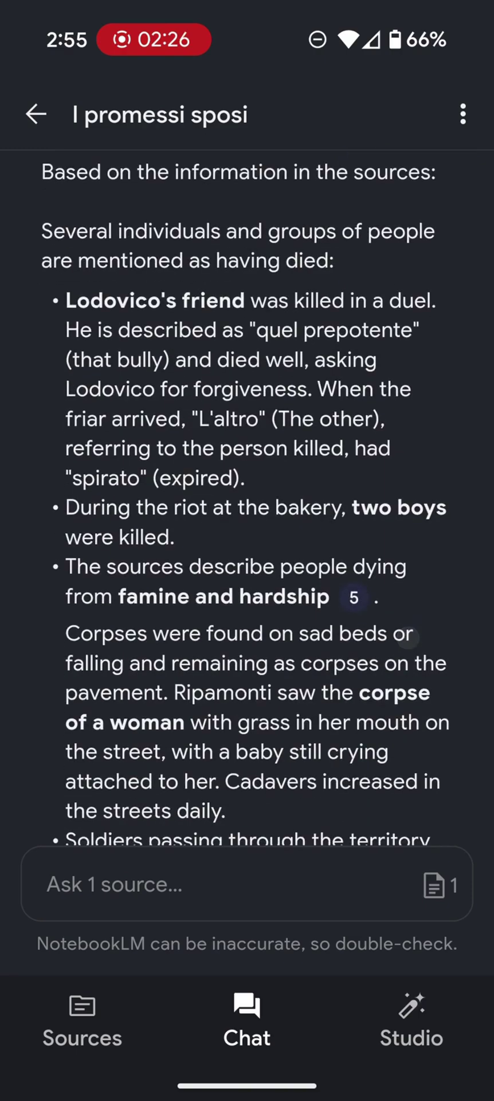
scroll(335, 721, "down", 1)
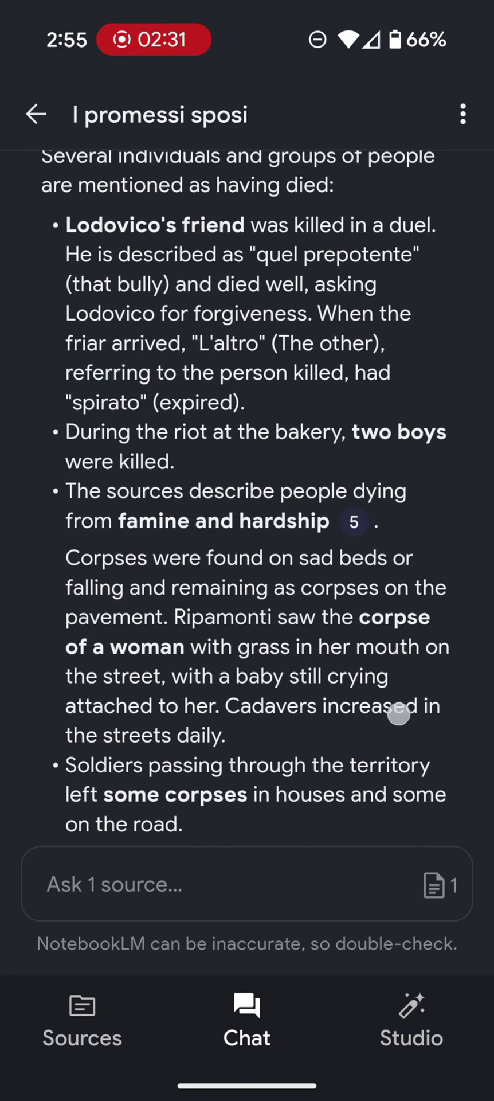
scroll(399, 714, "down", 9)
scroll(393, 716, "up", 10)
scroll(394, 716, "up", 10)
scroll(394, 716, "down", 10)
scroll(386, 755, "up", 5)
scroll(386, 755, "up", 9)
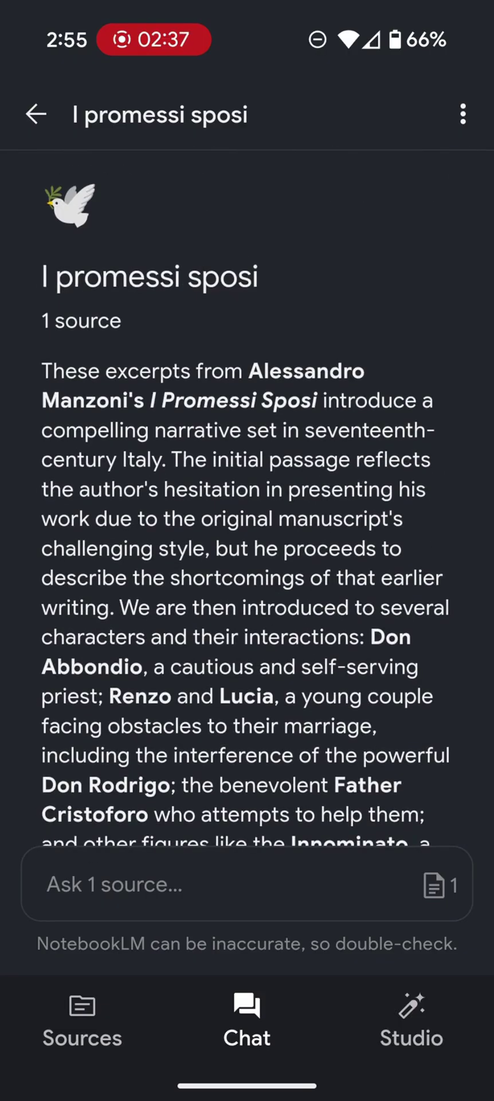
Go to Studio, refresh, and start loading the 6:52 I promessi sposi Audio Overview.
left_click(411, 1021)
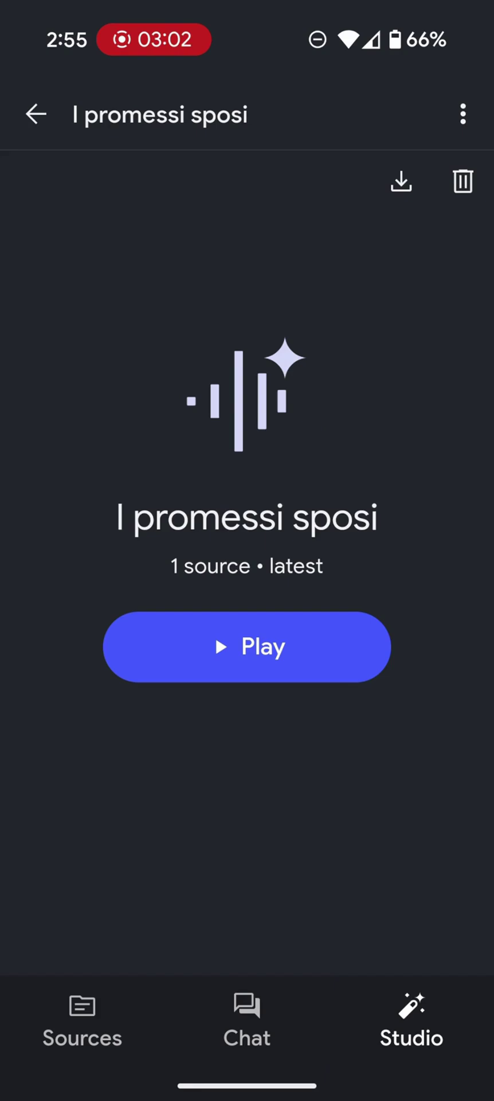
left_click_drag(288, 702, 298, 863)
left_click(336, 766)
Play about 15 seconds of the Audio Overview, then close the player back to Studio.
left_click(247, 647)
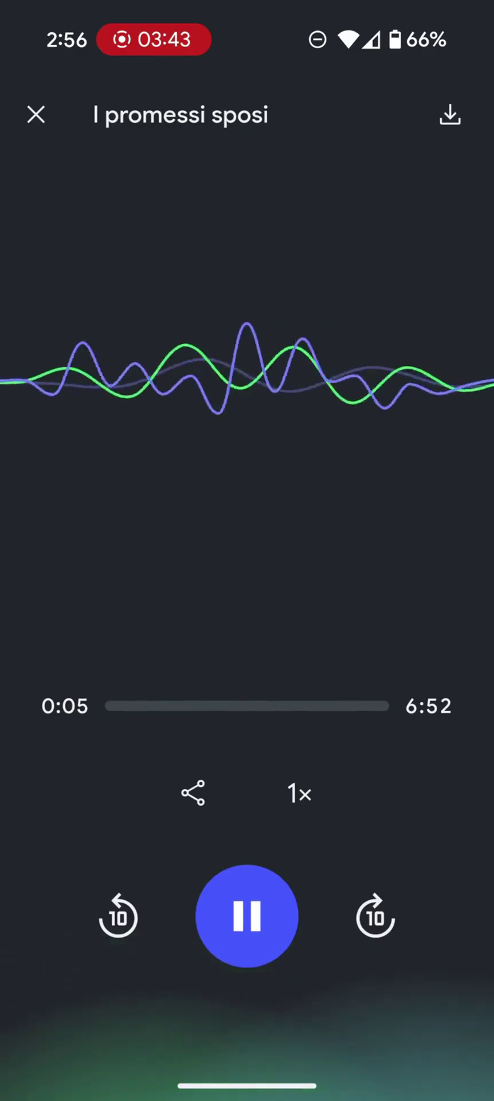
left_click_drag(450, 570, 454, 485)
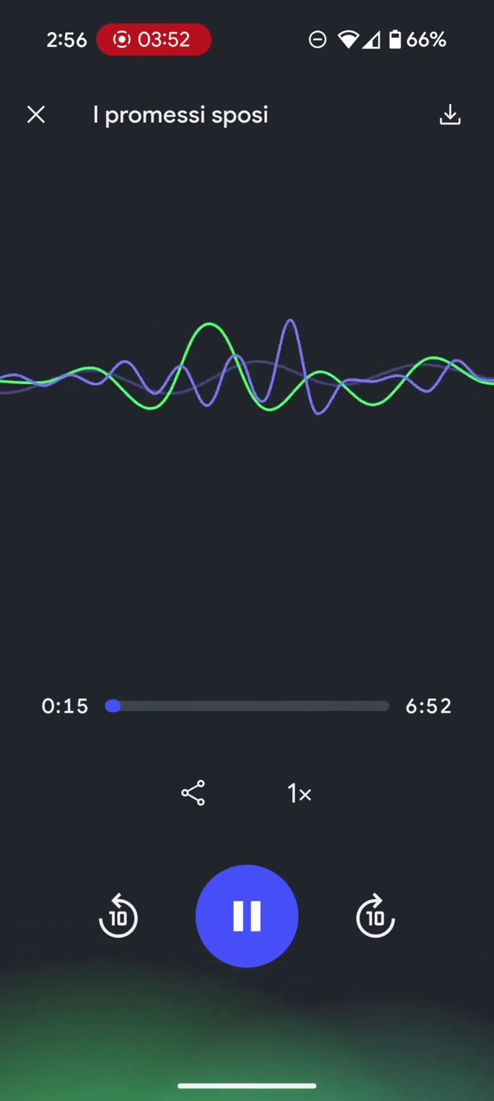
left_click_drag(491, 553, 399, 554)
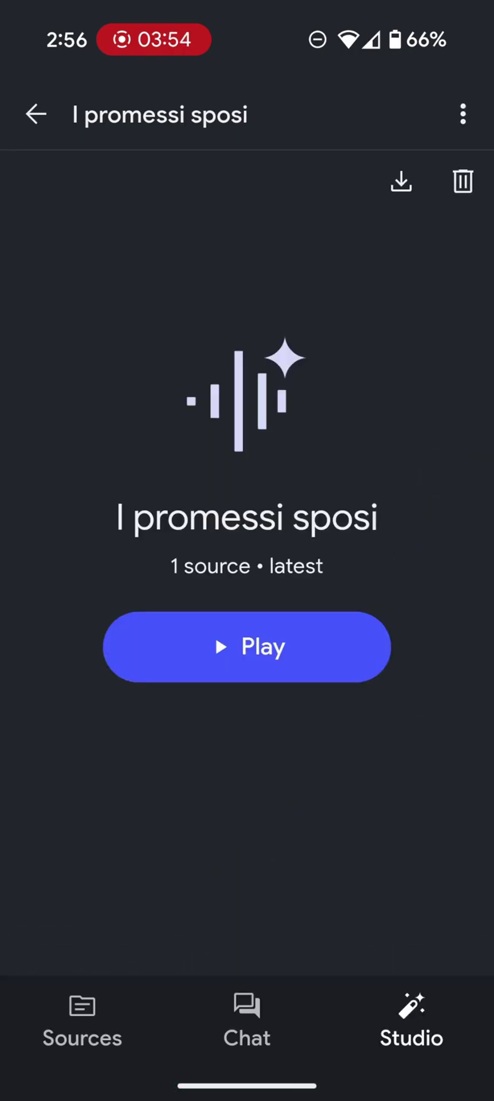
Download the Audio Overview for offline listening and cancel the delete prompt.
left_click(401, 181)
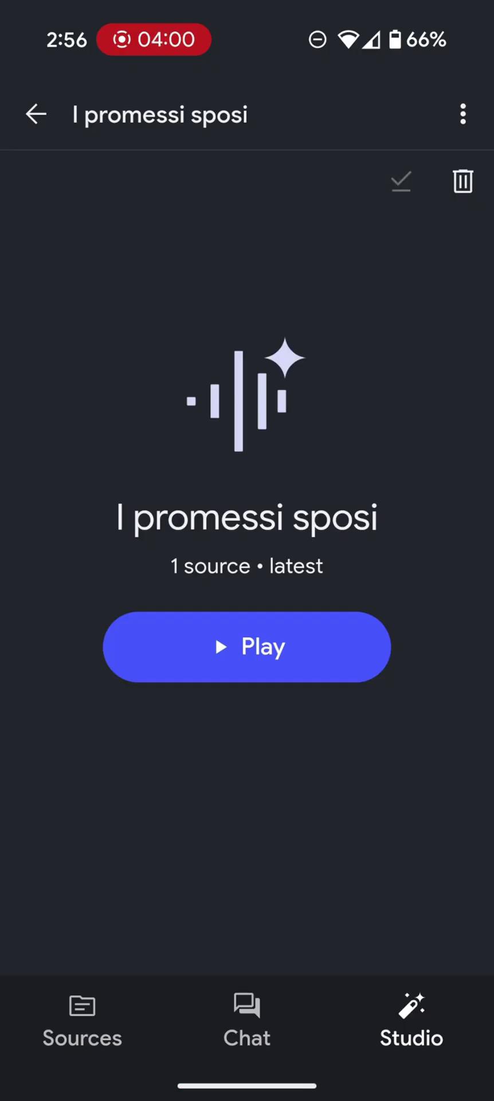
left_click(464, 181)
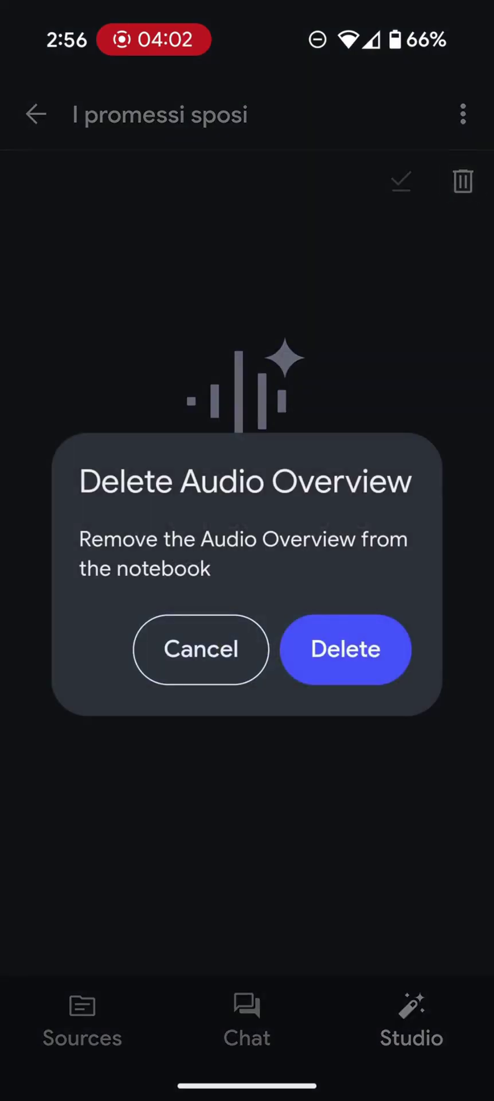
left_click(201, 649)
Reopen the I promessi sposi notebook and revisit its Sources, Chat answer and Studio tabs.
left_click(35, 114)
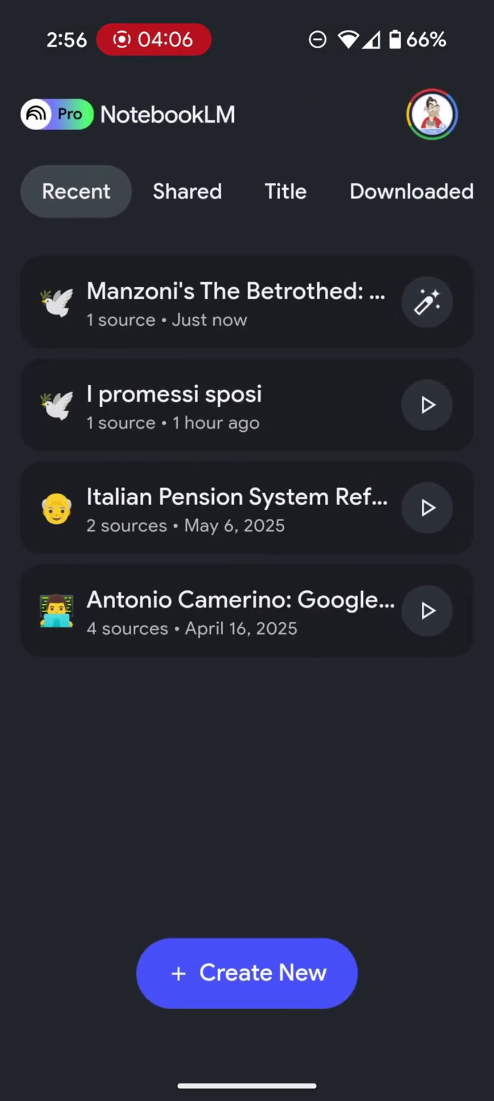
left_click(172, 404)
left_click(82, 1018)
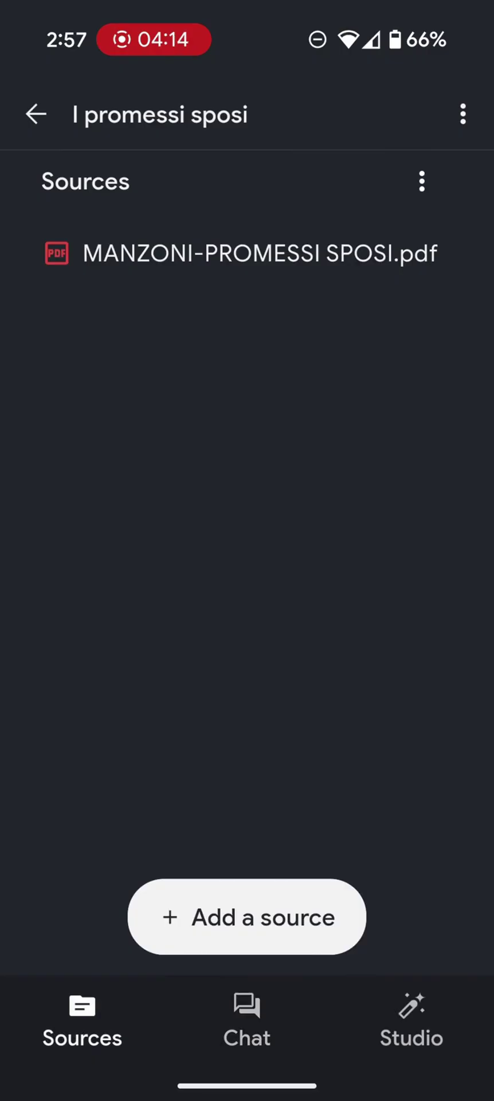
left_click(246, 1018)
scroll(247, 573, "down", 10)
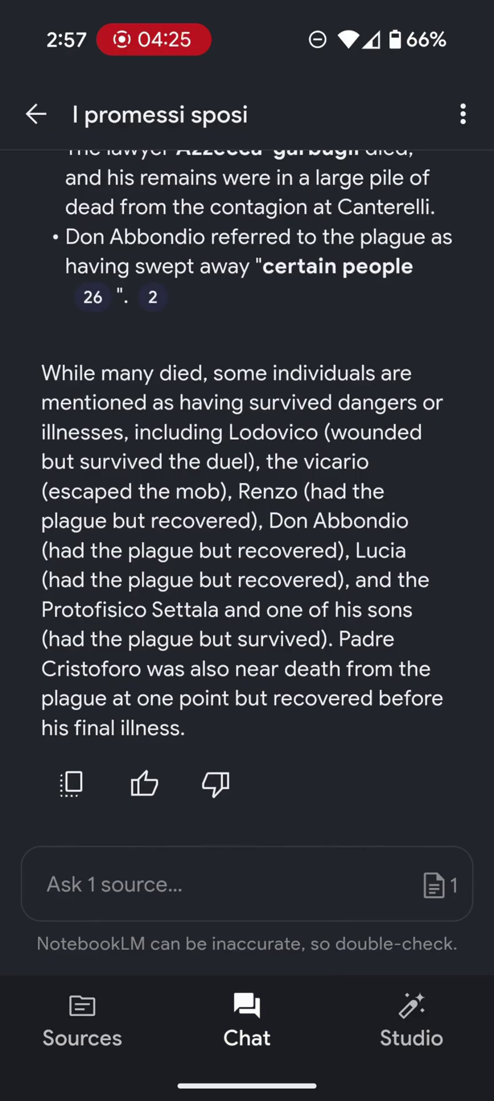
left_click(411, 1021)
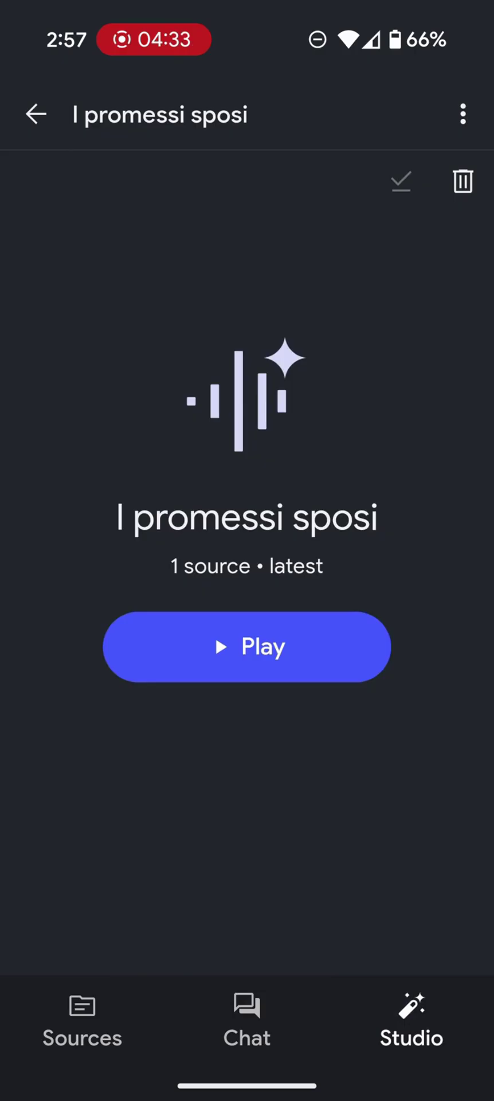
left_click(463, 114)
left_click(405, 336)
left_click(258, 1026)
left_click(305, 655)
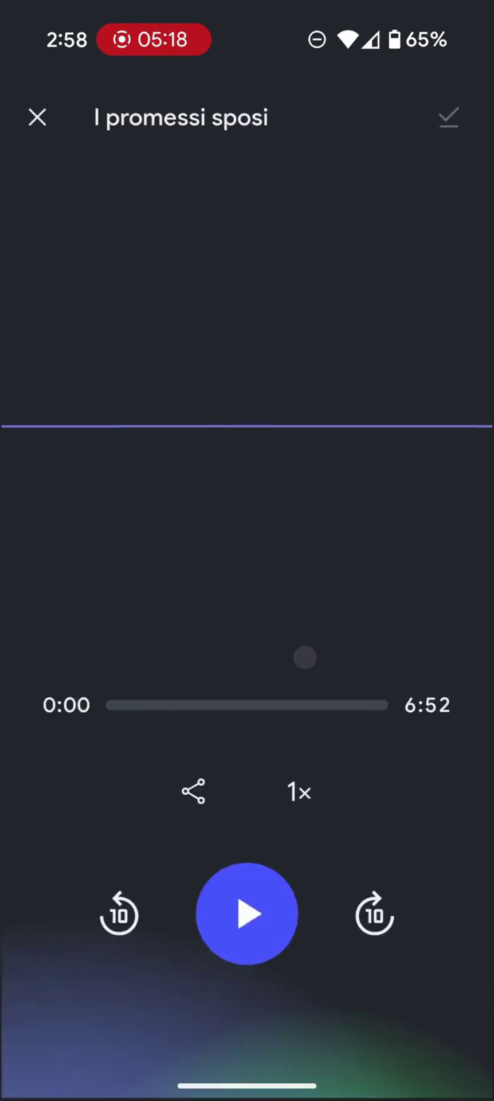